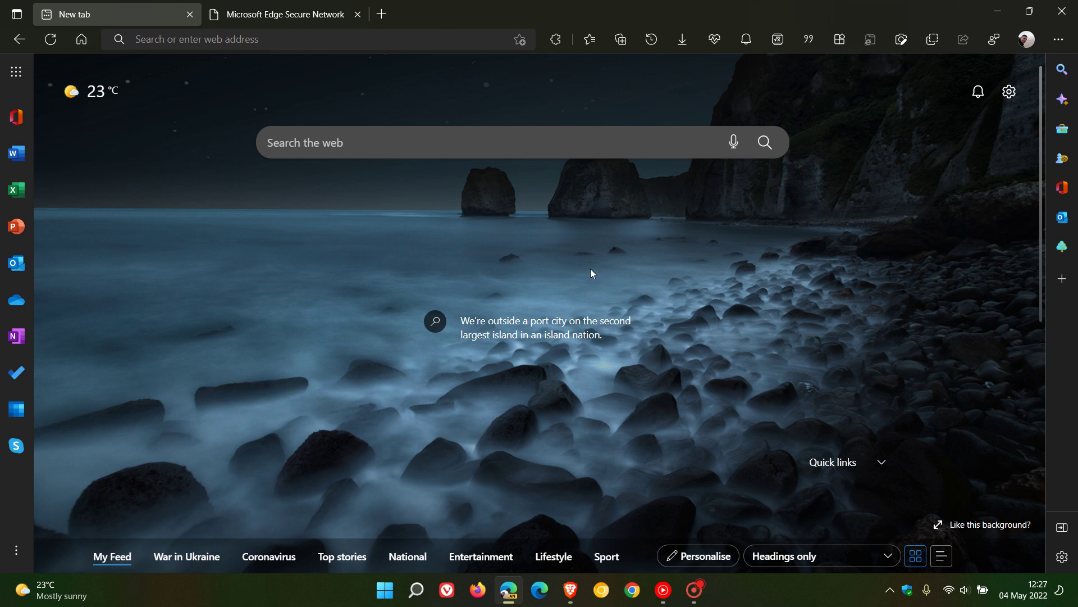
Switch to the Microsoft Edge Secure Network tab at edge://vpn.
click(300, 16)
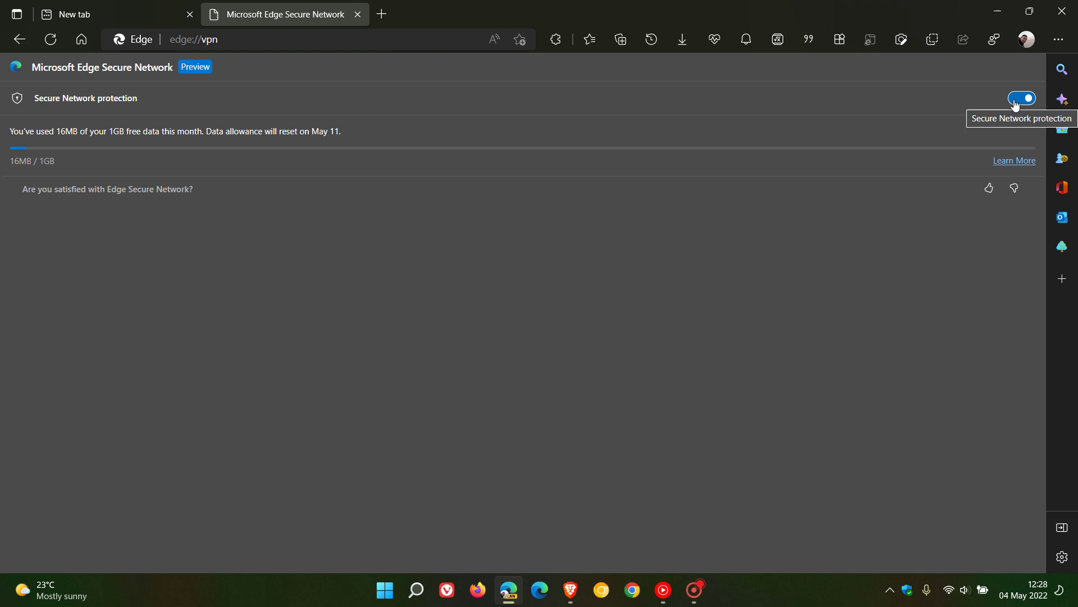
Enable the Secure network (VPN) toolbar button in Appearance settings, then return to the new-tab page.
click(132, 17)
click(1026, 43)
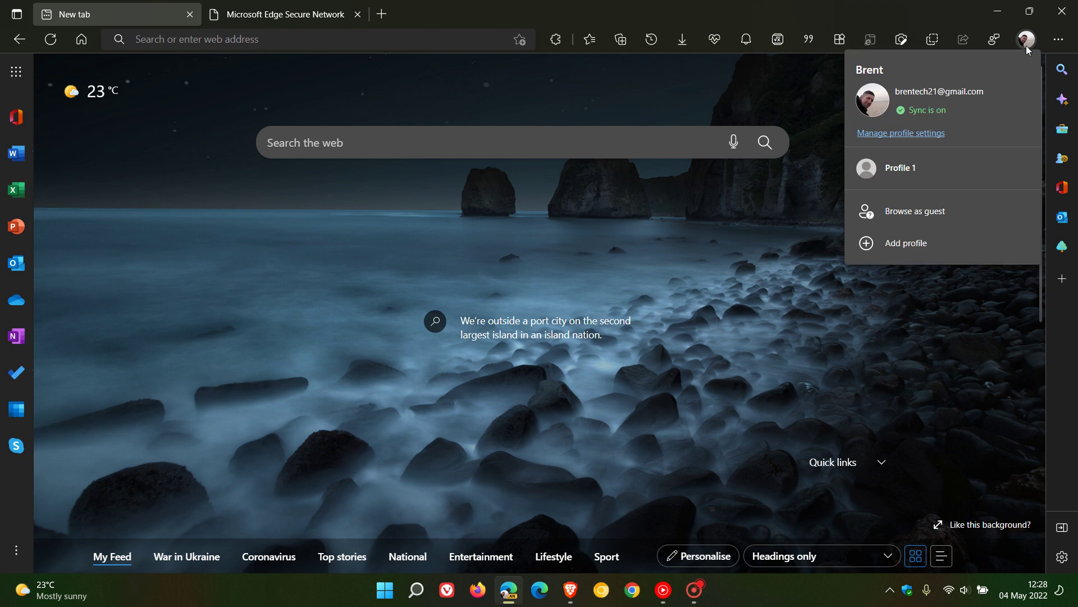
click(942, 135)
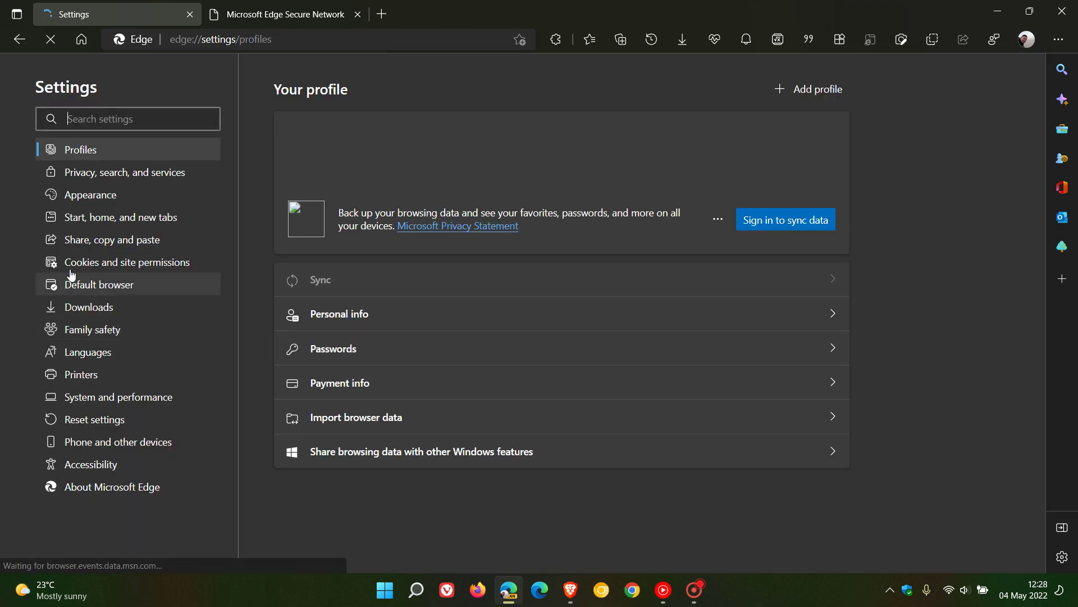
click(142, 203)
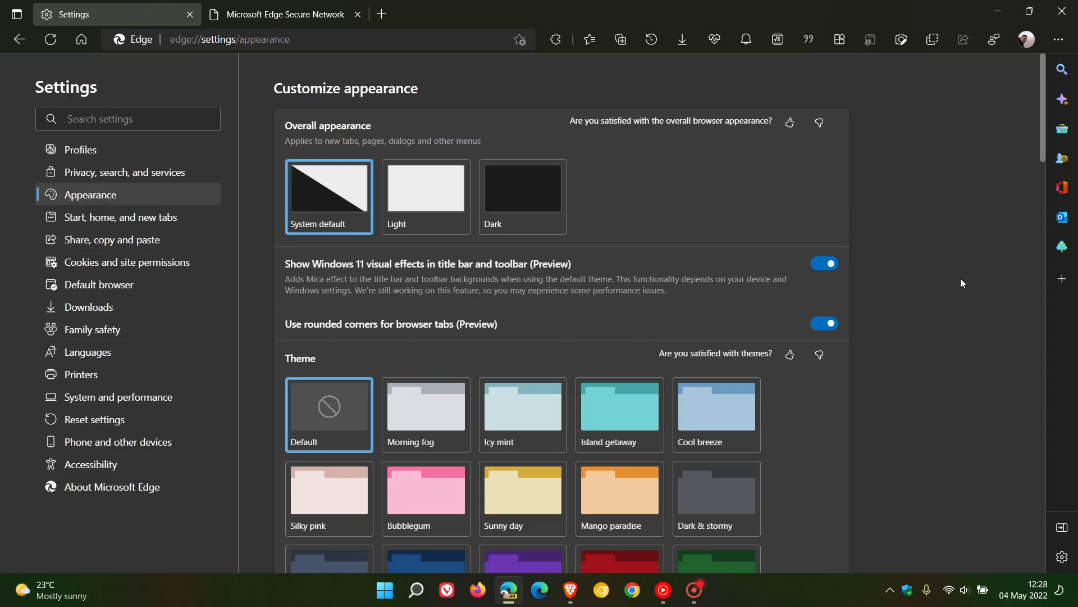
scroll(960, 278, down, 4)
scroll(960, 278, down, 5)
scroll(961, 278, down, 3)
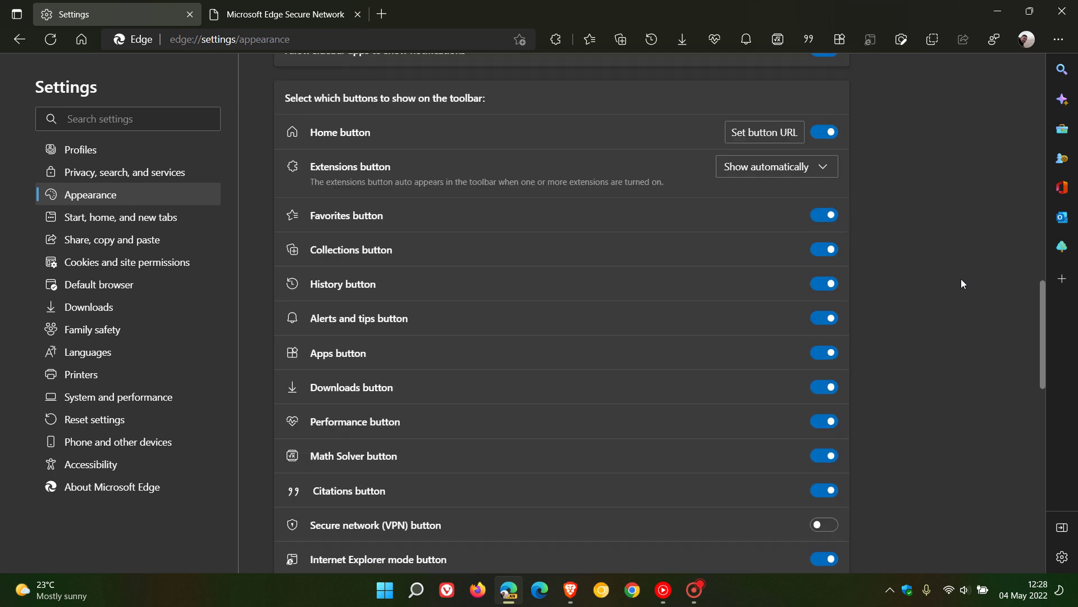
scroll(961, 279, down, 1)
scroll(961, 279, down, 1)
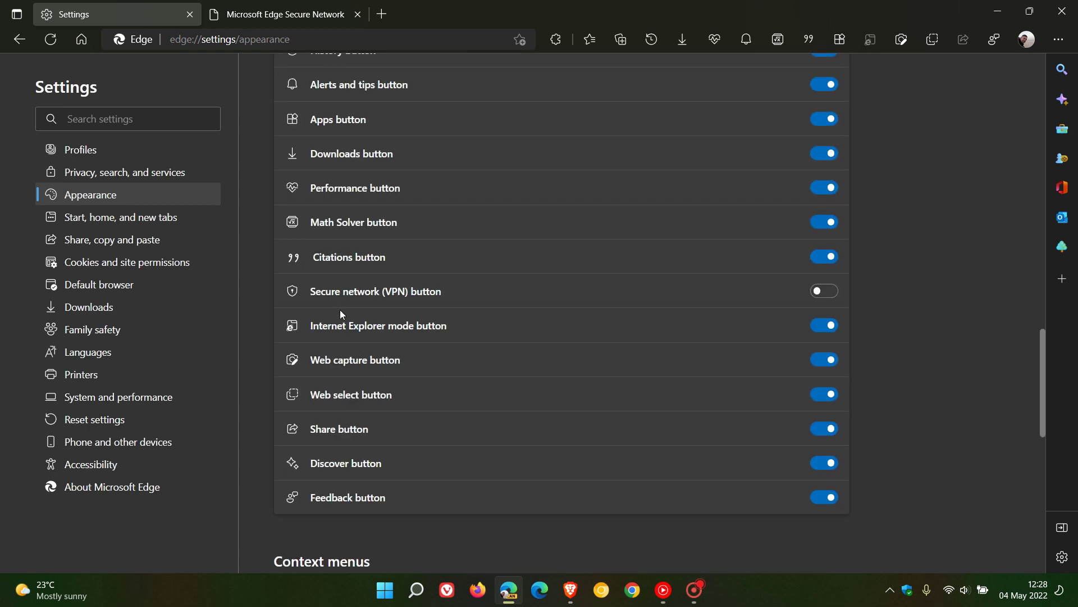
click(834, 292)
click(82, 39)
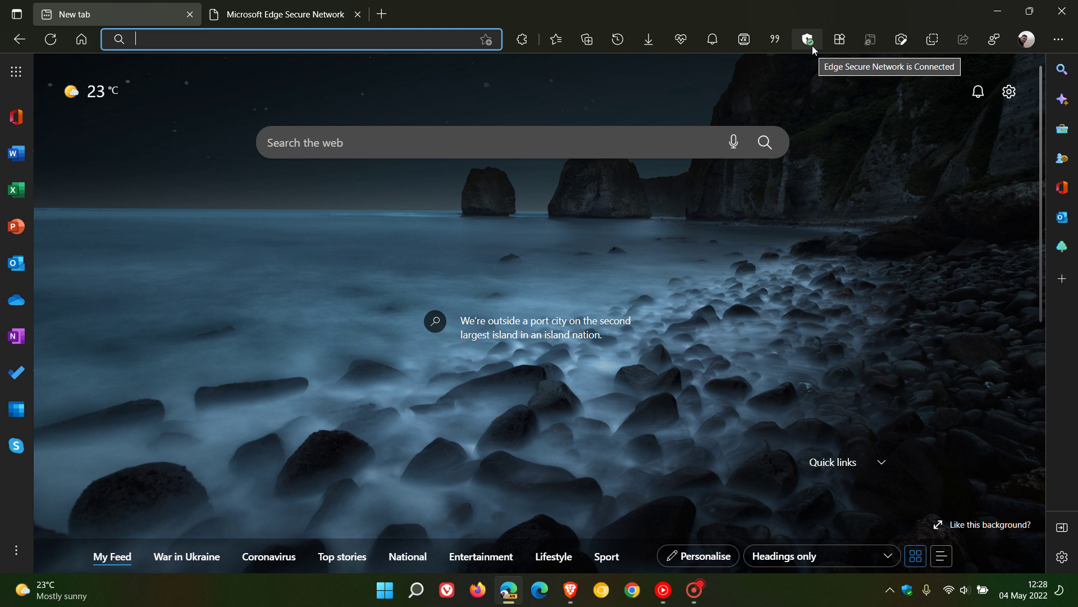
From the VPN shield flyout, switch Secure Network protection off and then back on.
click(808, 39)
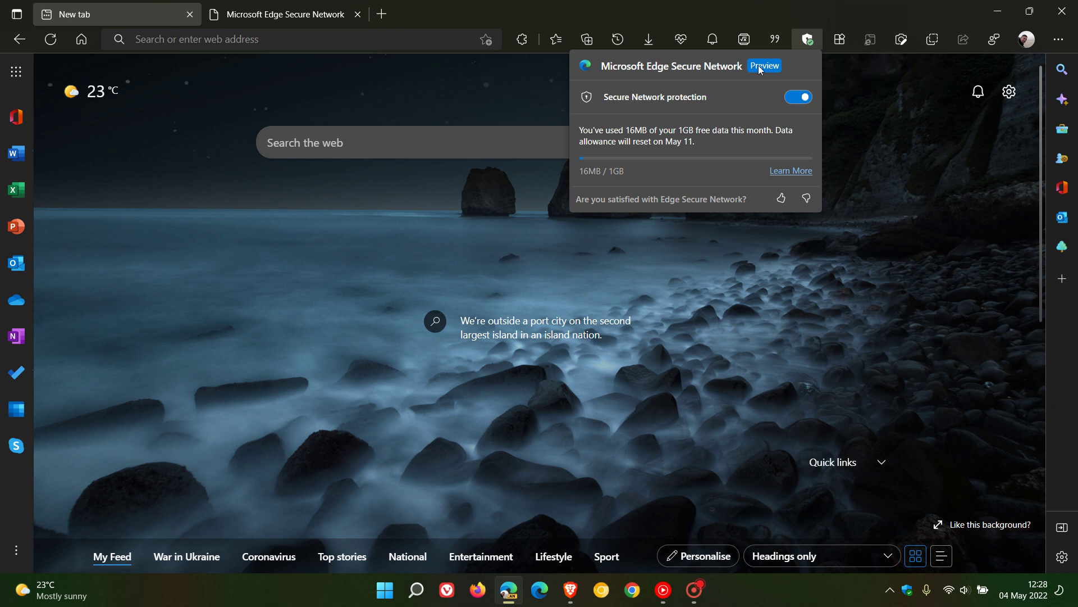
click(794, 98)
click(805, 99)
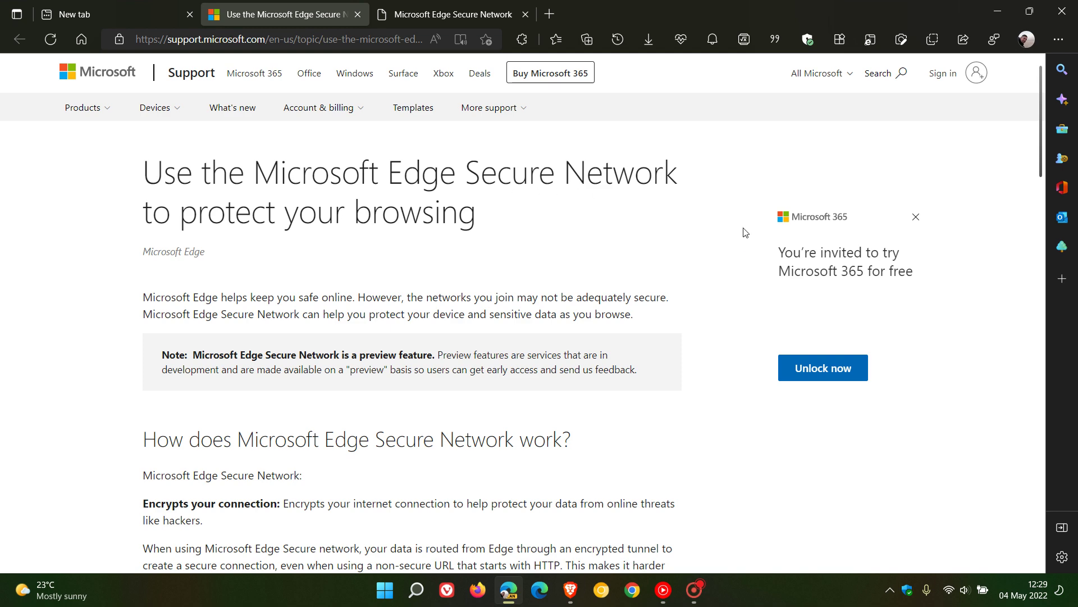
scroll(744, 233, down, 4)
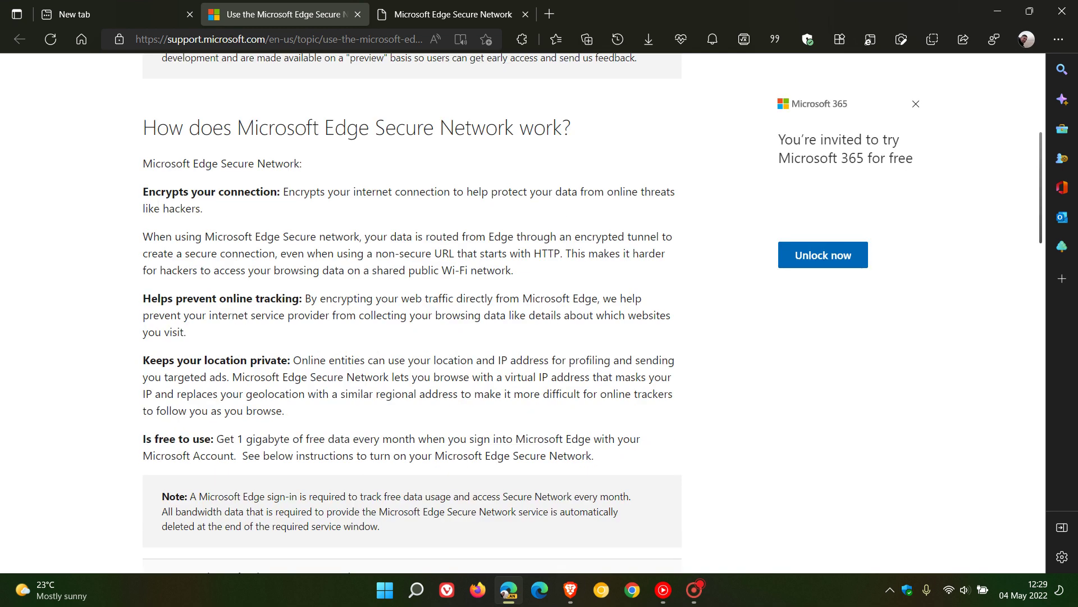
Highlight the article's 'Encrypts your connection', 'Helps prevent online tracking', 'Keeps your location private' and 'Is free to use' points.
drag(144, 191, 278, 191)
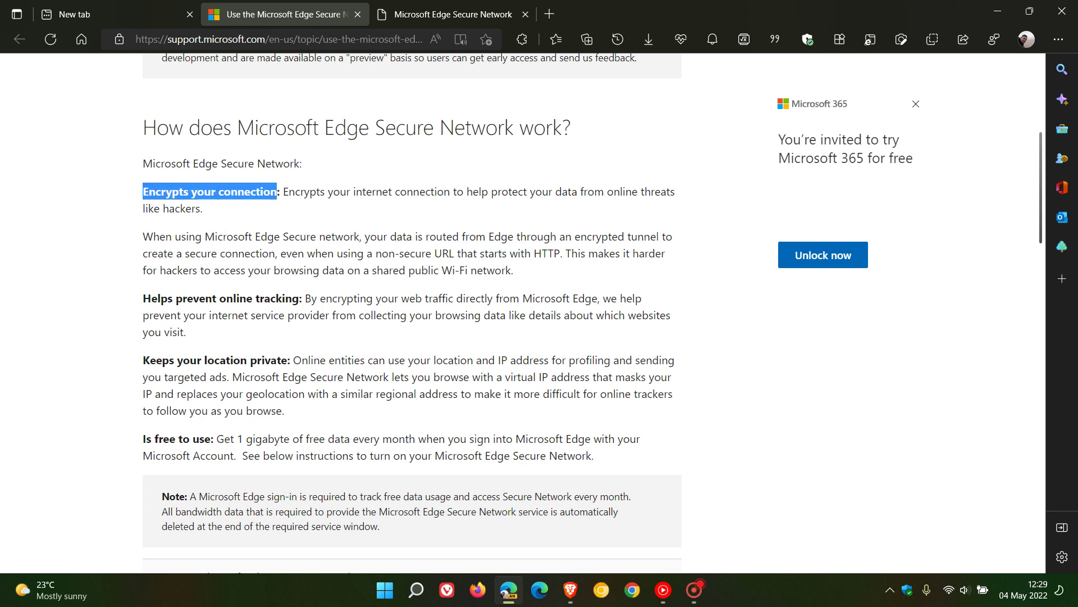
mouse_move(143, 299)
mouse_down()
mouse_move(307, 315)
mouse_move(298, 299)
mouse_up()
drag(143, 360, 292, 360)
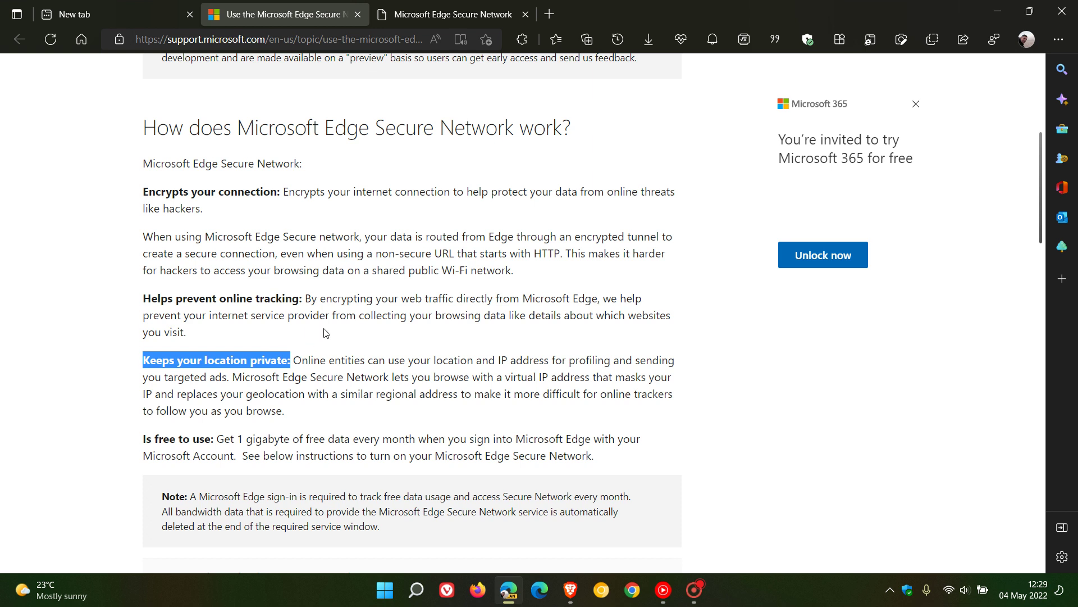
drag(143, 438, 411, 438)
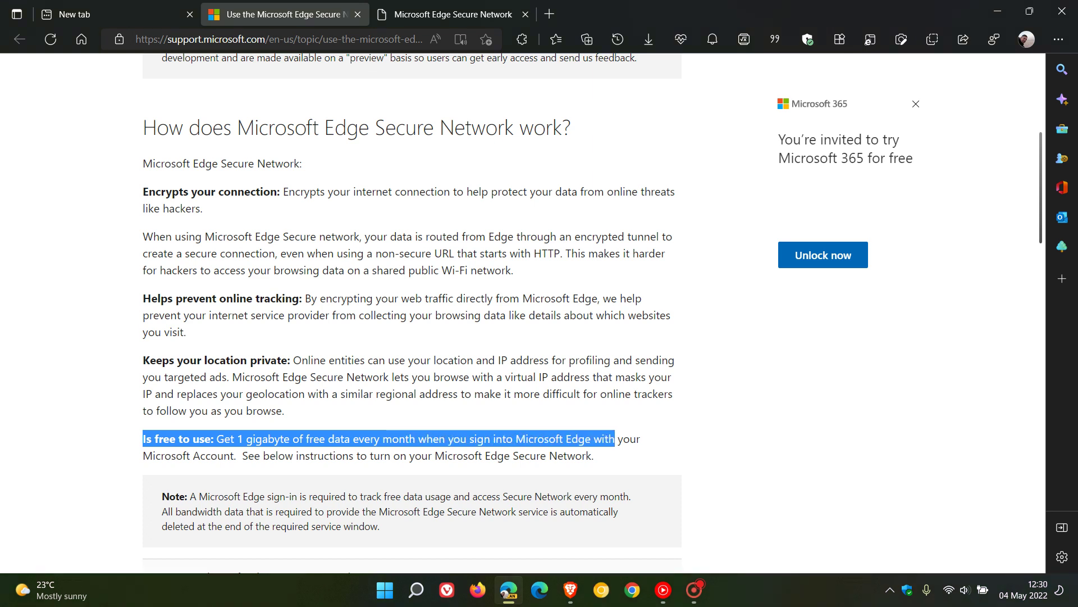
mouse_move(410, 439)
mouse_down()
mouse_move(413, 454)
mouse_move(236, 455)
mouse_up()
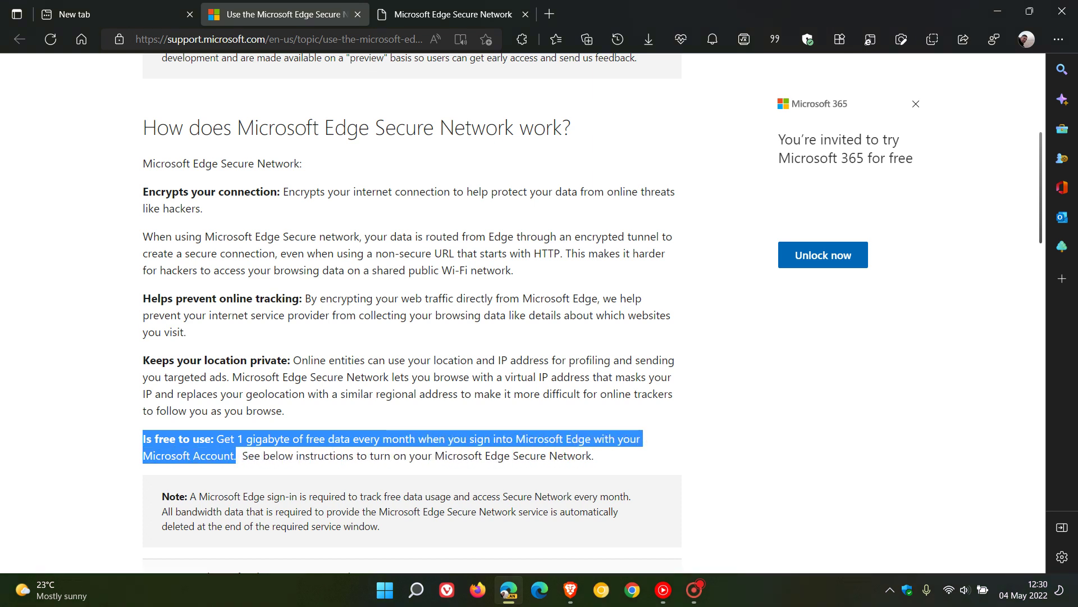
On the new-tab page, check that the VPN flyout shows protection on with 16MB of 1GB used, then close it.
click(103, 6)
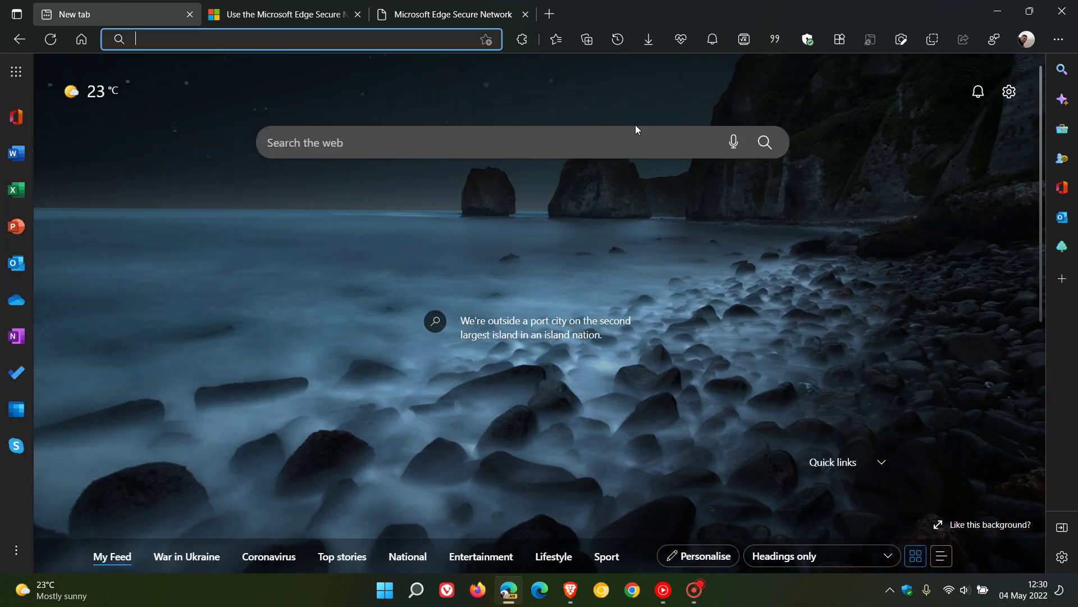
click(813, 46)
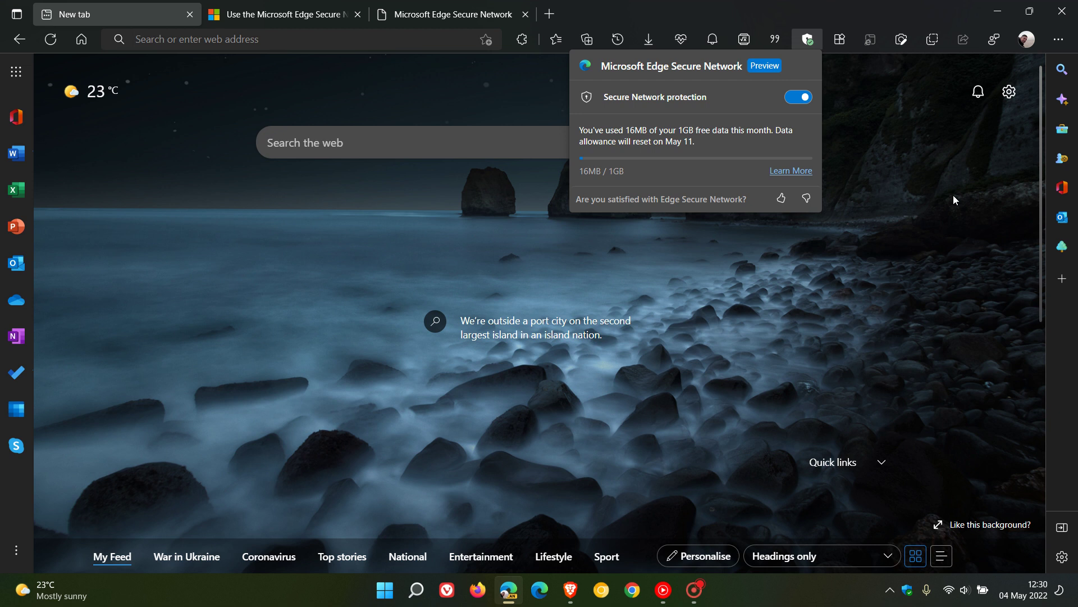
click(916, 196)
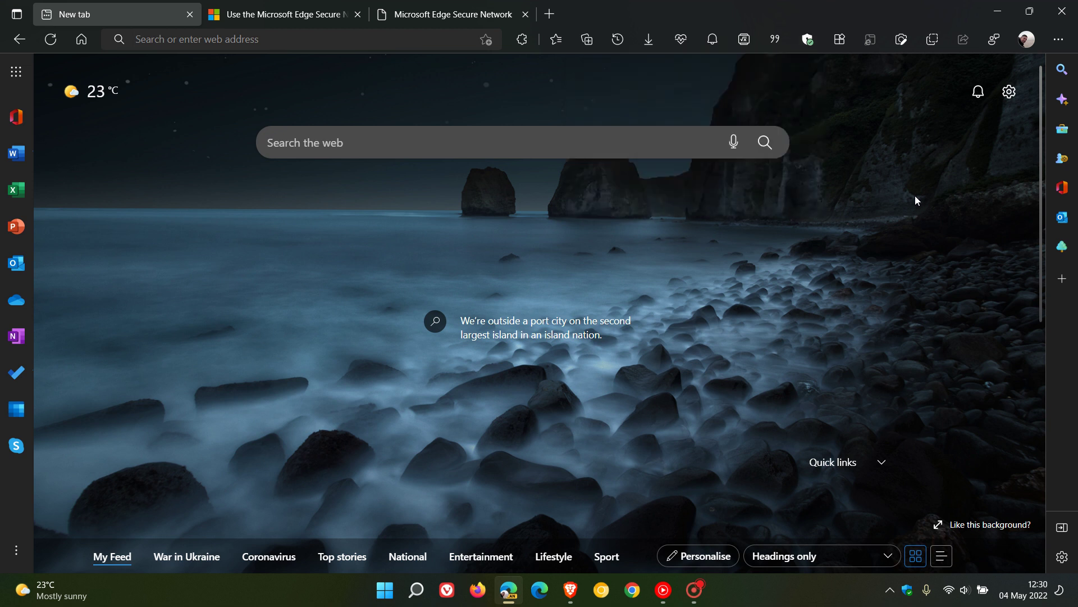